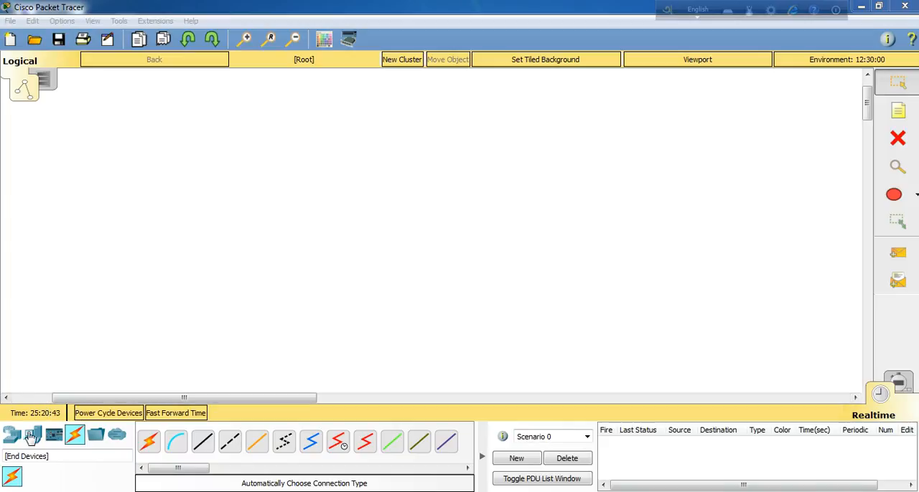
Step: Place four 2960-24TT switches in a two-by-two square in the workspace and align the two on the right-hand side
left_click(11, 434)
left_click_drag(36, 481, 379, 227)
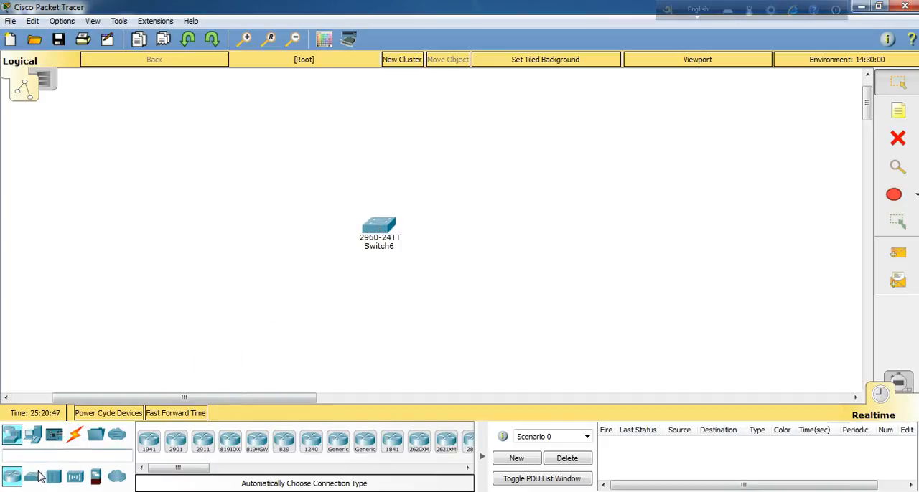
left_click_drag(36, 481, 559, 236)
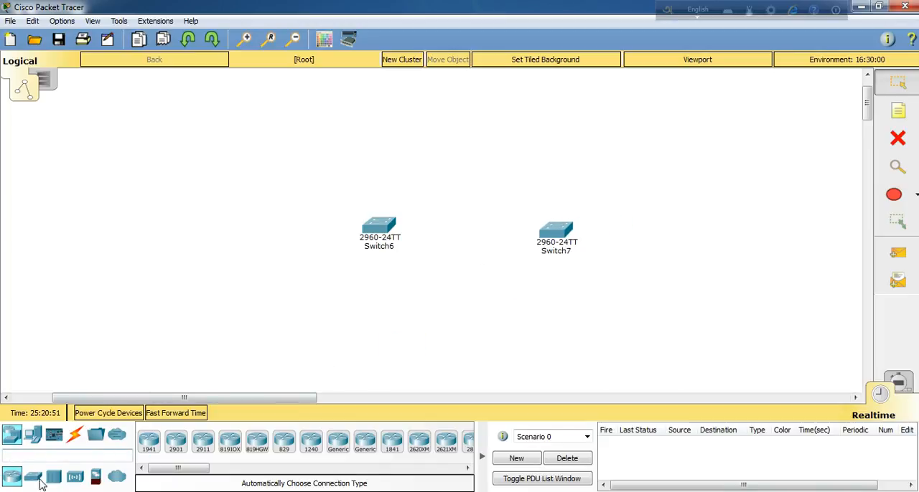
left_click_drag(33, 477, 382, 336)
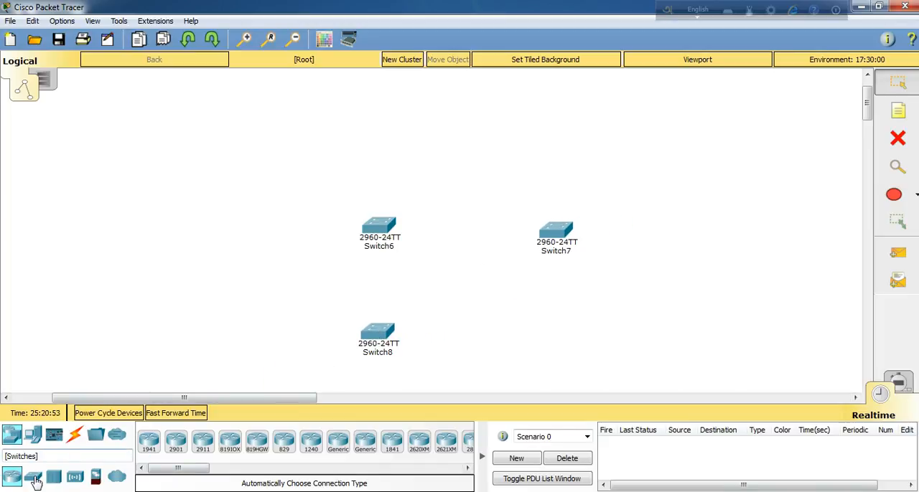
left_click_drag(35, 478, 558, 338)
left_click_drag(557, 237, 551, 228)
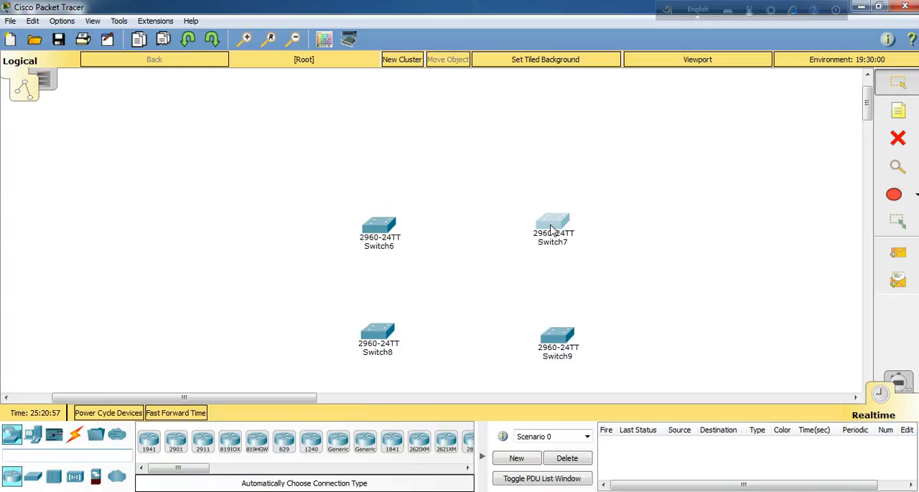
left_click_drag(561, 351, 549, 326)
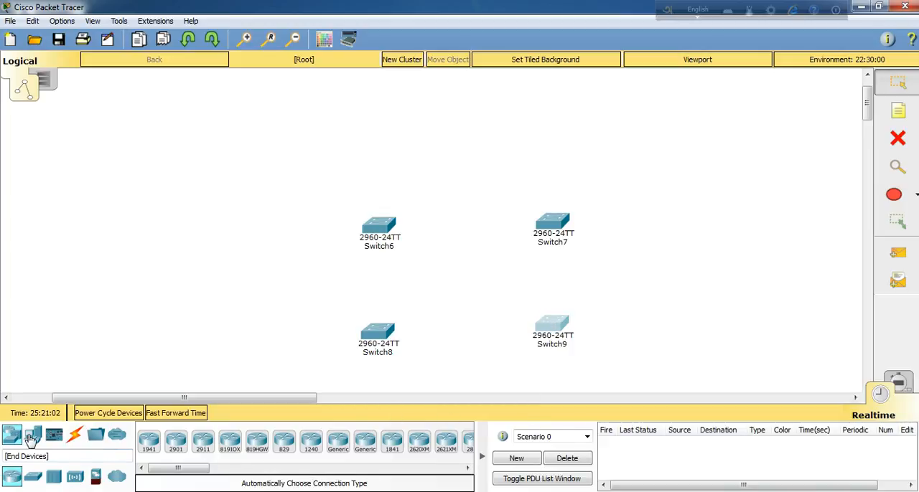
Step: Add four generic PCs, one diagonally outside each switch, and fine-tune the positions of the two lower PCs
left_click(32, 436)
left_click_drag(148, 441, 308, 156)
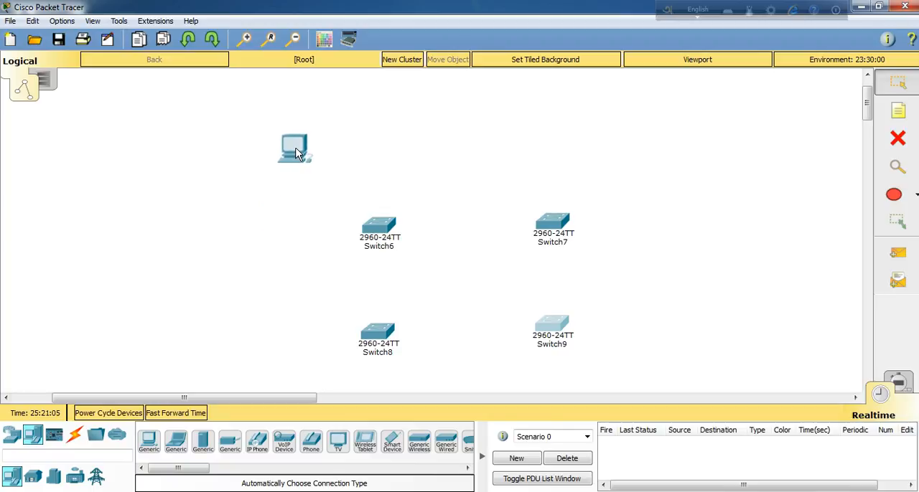
left_click(143, 441)
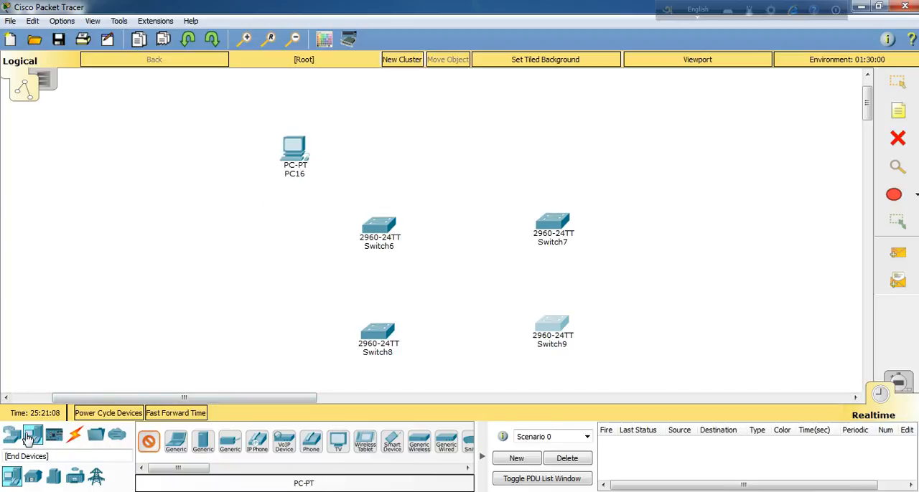
left_click(271, 375)
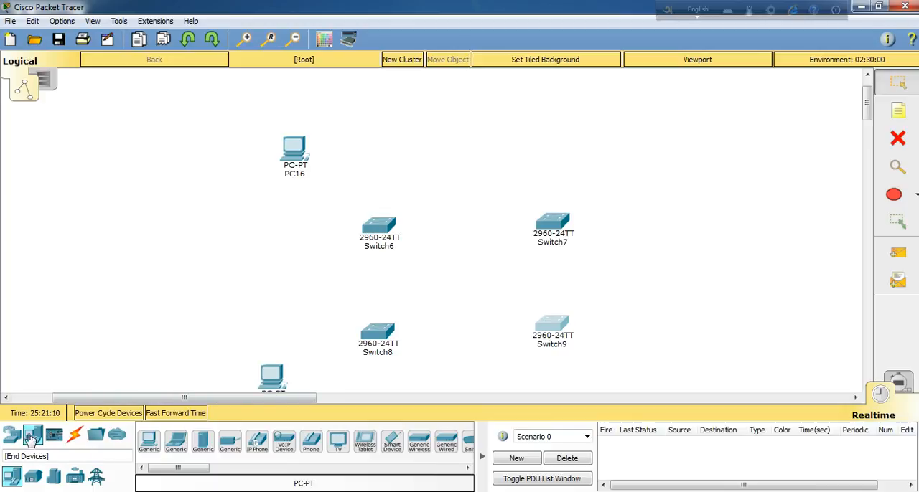
left_click_drag(148, 441, 654, 154)
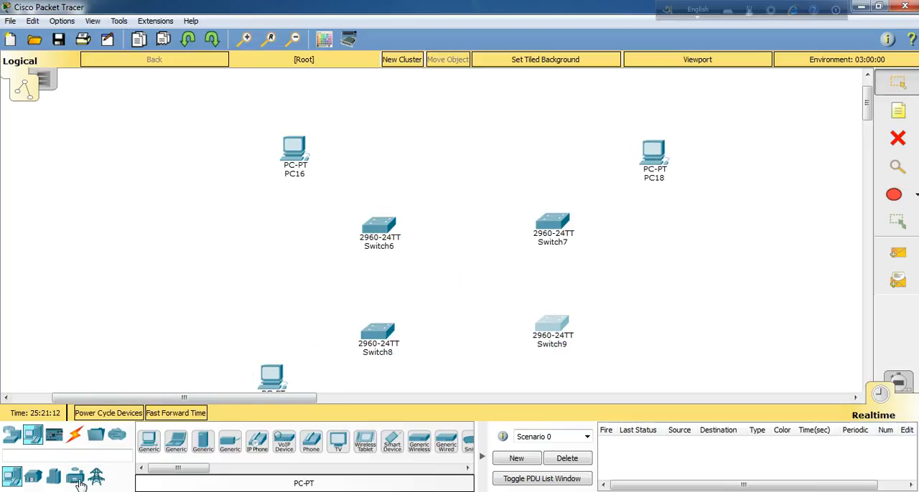
left_click_drag(149, 441, 673, 392)
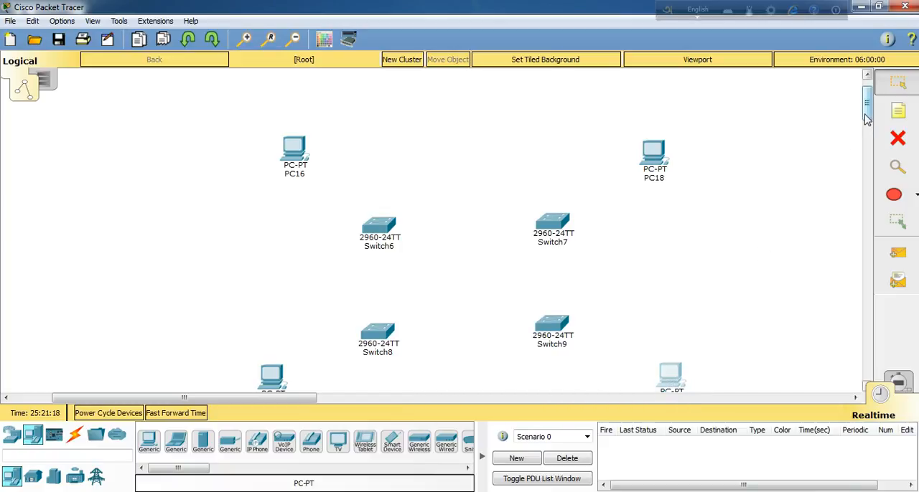
left_click_drag(866, 118, 870, 124)
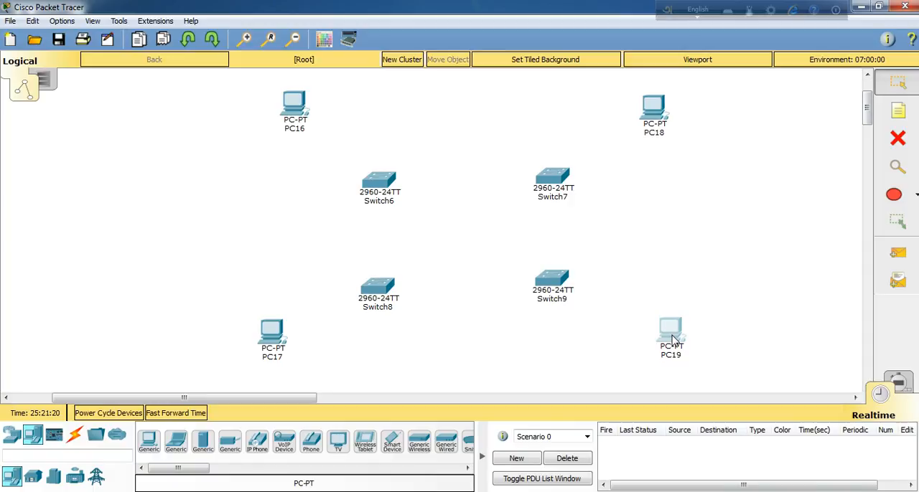
left_click_drag(674, 342, 668, 343)
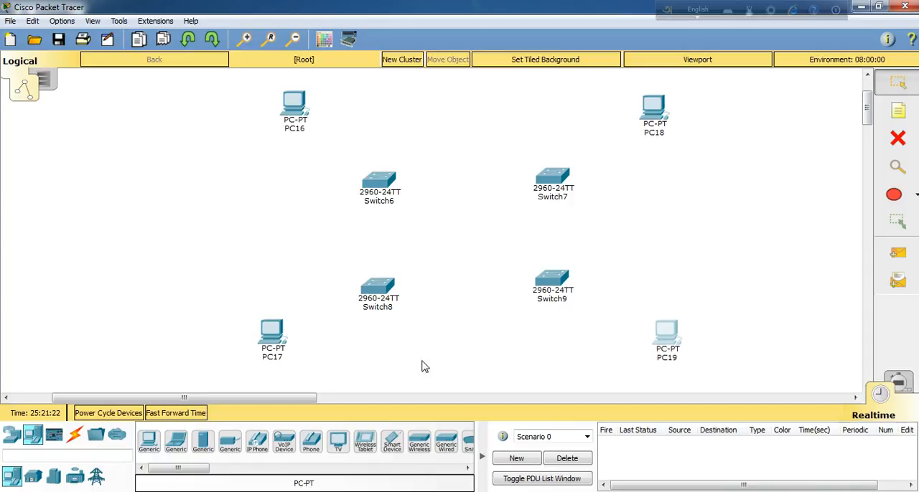
left_click_drag(275, 359, 278, 365)
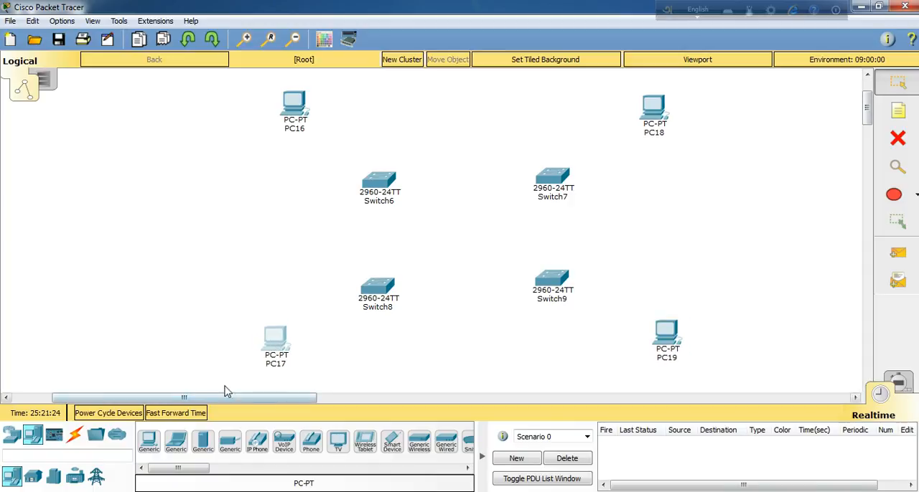
Step: Connect PC16 to Switch6 and PC17 to Switch8 using the automatically chosen connection type
left_click(75, 435)
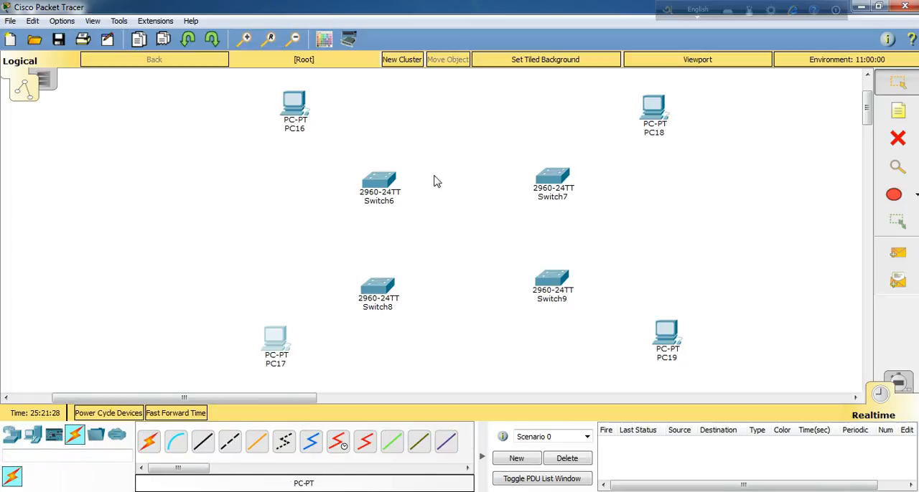
left_click(150, 445)
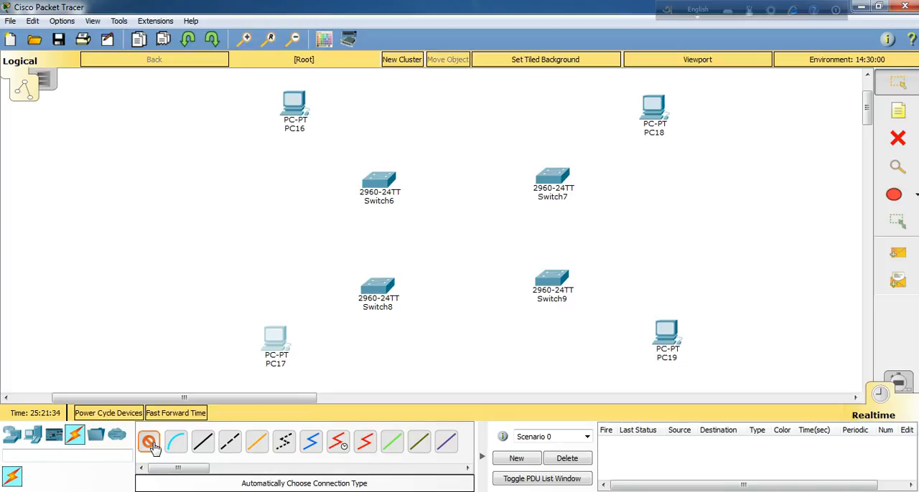
left_click(295, 100)
left_click(379, 181)
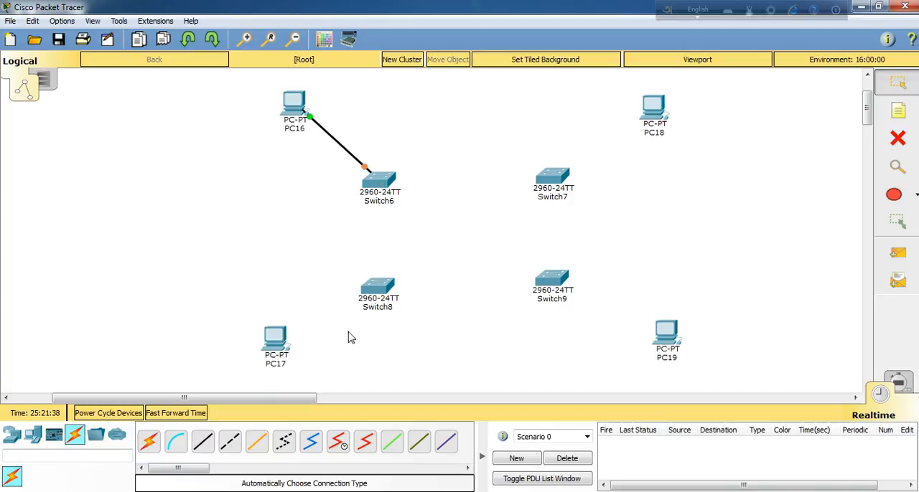
left_click(150, 443)
left_click(384, 298)
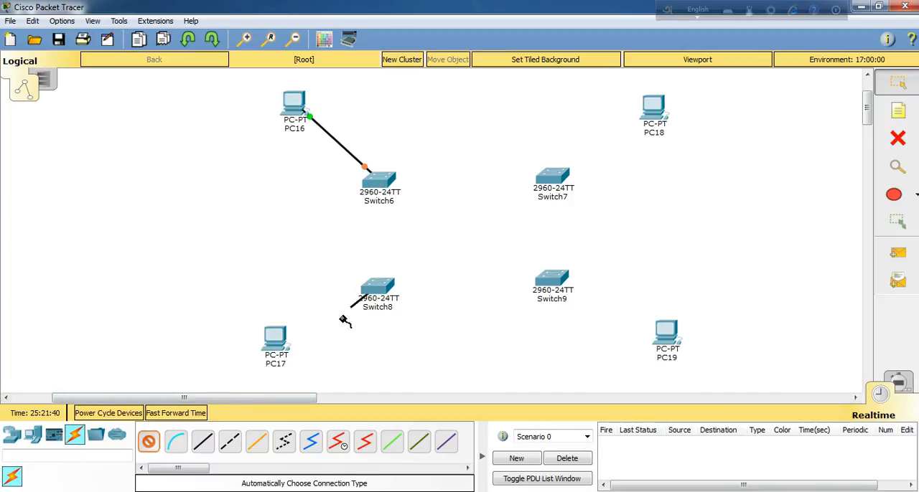
left_click(285, 337)
Step: Connect Switch7 to PC18 and Switch9 to PC19 with automatically chosen cables, and nudge Switch9 slightly into line
left_click(151, 441)
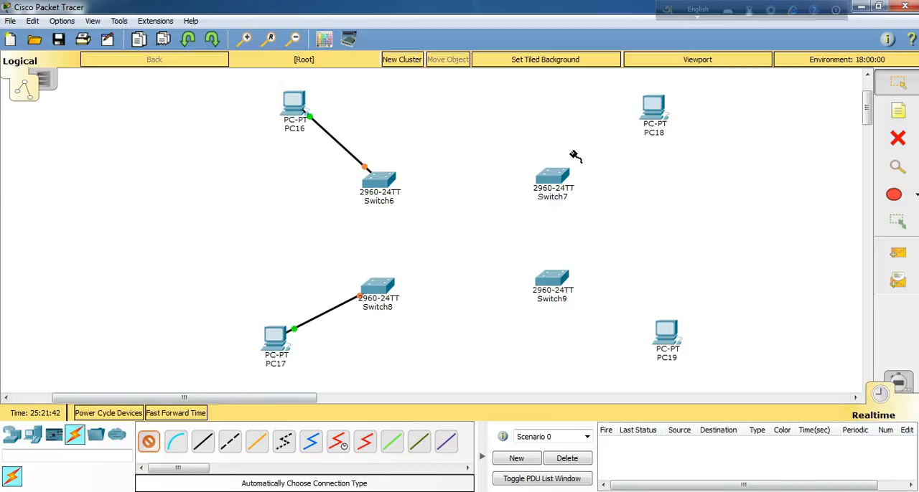
left_click(569, 171)
left_click(653, 109)
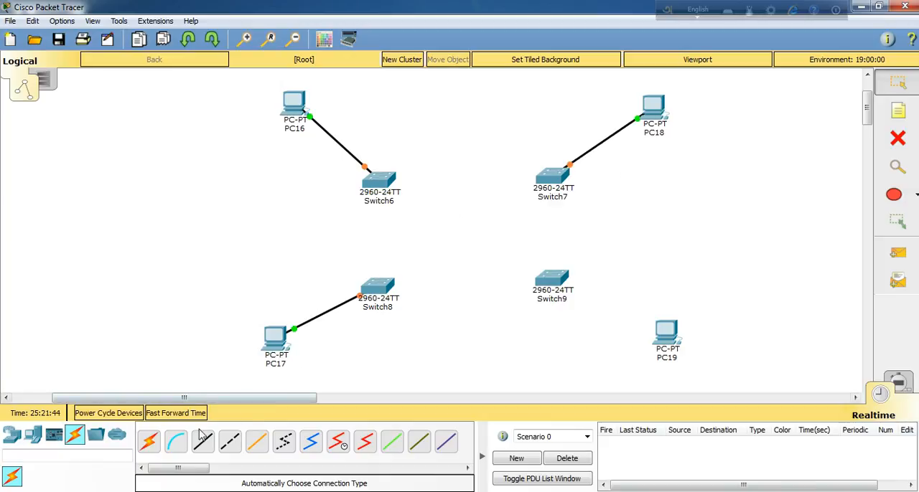
left_click(158, 447)
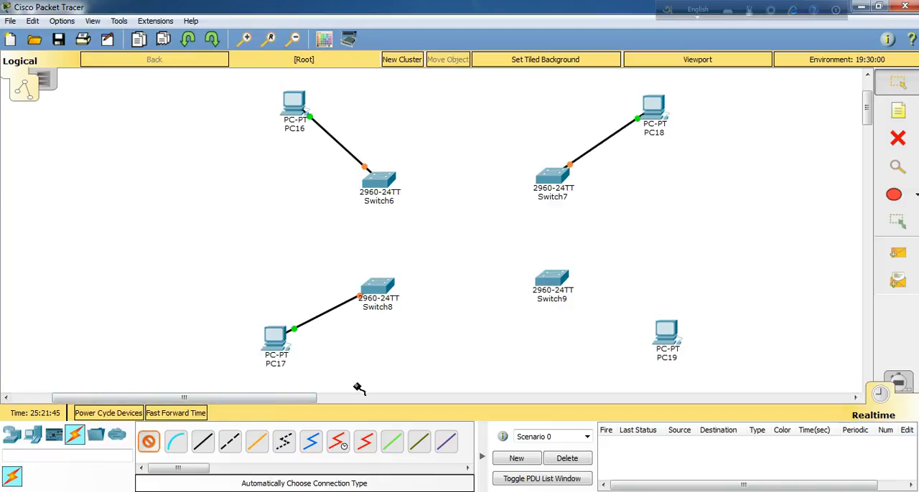
left_click(563, 288)
left_click(660, 328)
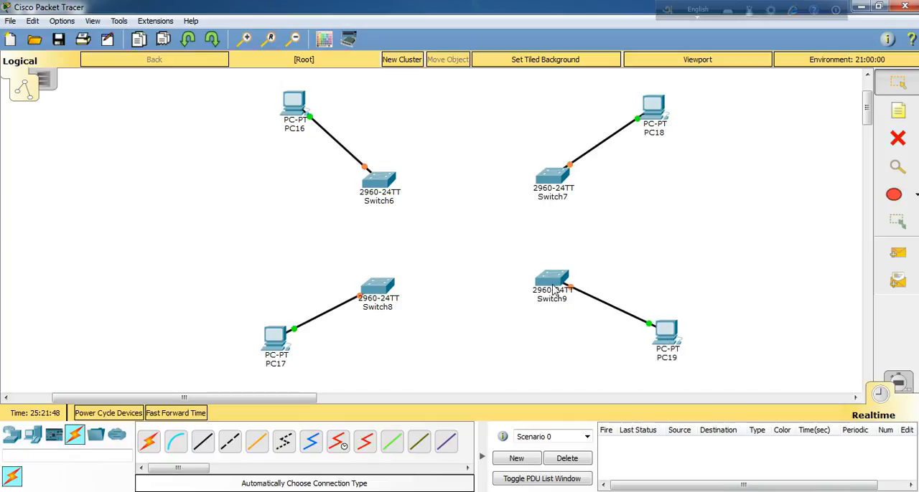
mouse_move(551, 286)
left_mouse_down()
mouse_move(553, 298)
mouse_move(552, 289)
left_mouse_up()
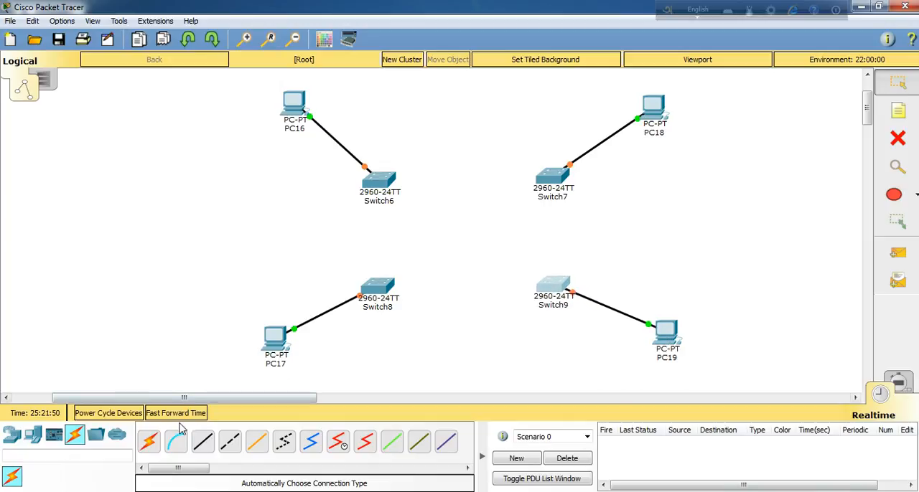
Step: Link Switch6 to Switch8 and to Switch7 with automatically chosen cables
left_click(149, 442)
left_click(384, 192)
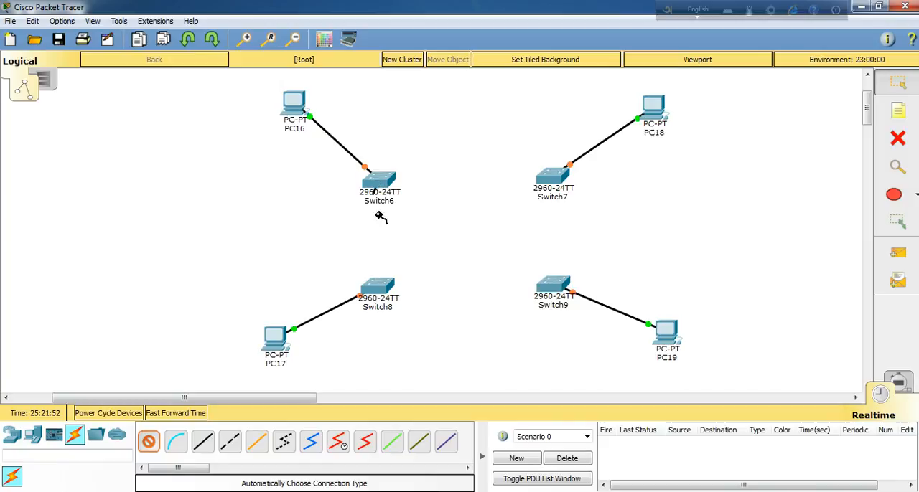
left_click(385, 287)
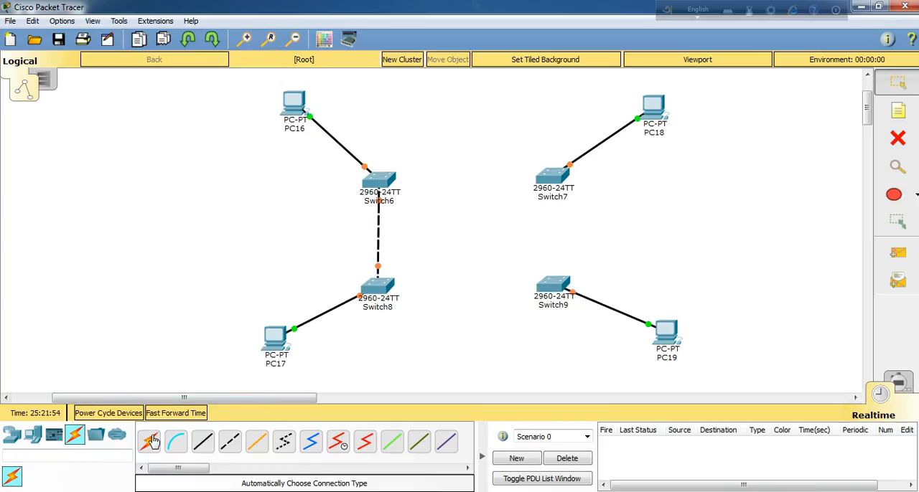
left_click(394, 181)
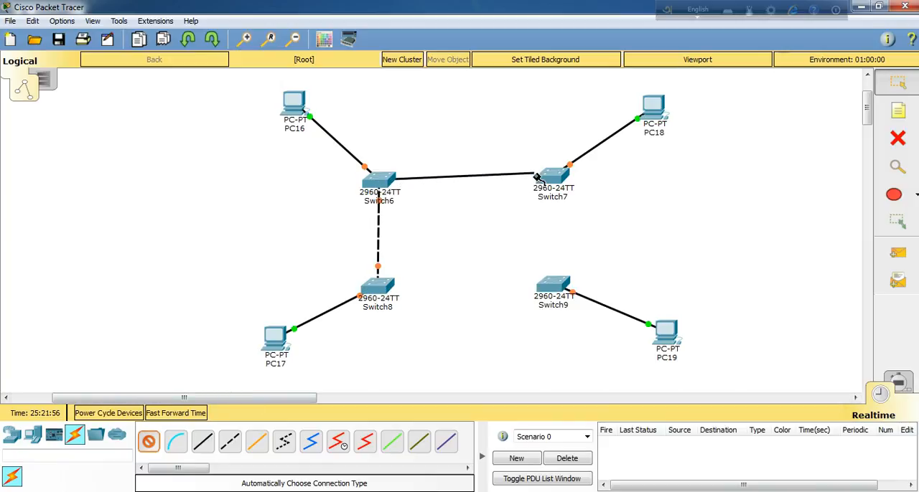
left_click(547, 181)
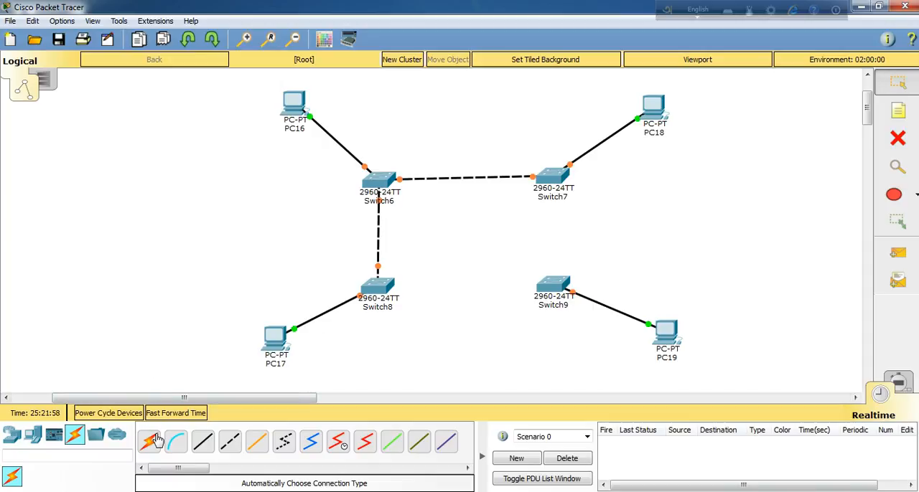
Step: Close the switch ring by linking Switch8 to Switch9 and Switch7 to Switch9 with automatically chosen cables
left_click(380, 287)
left_click(549, 286)
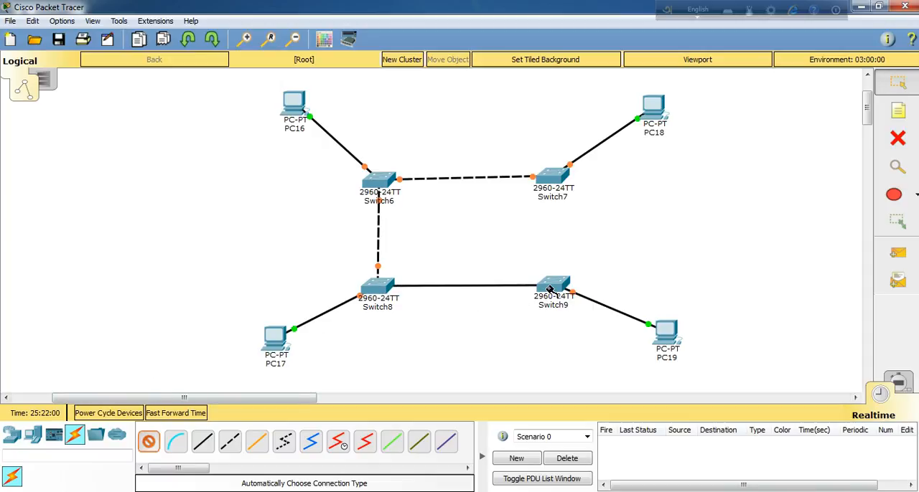
left_click(148, 441)
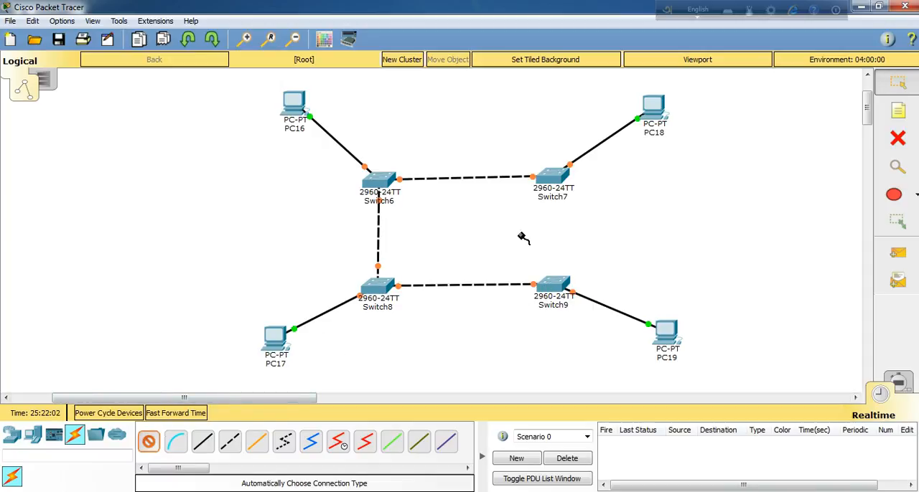
left_click(549, 184)
left_click(557, 280)
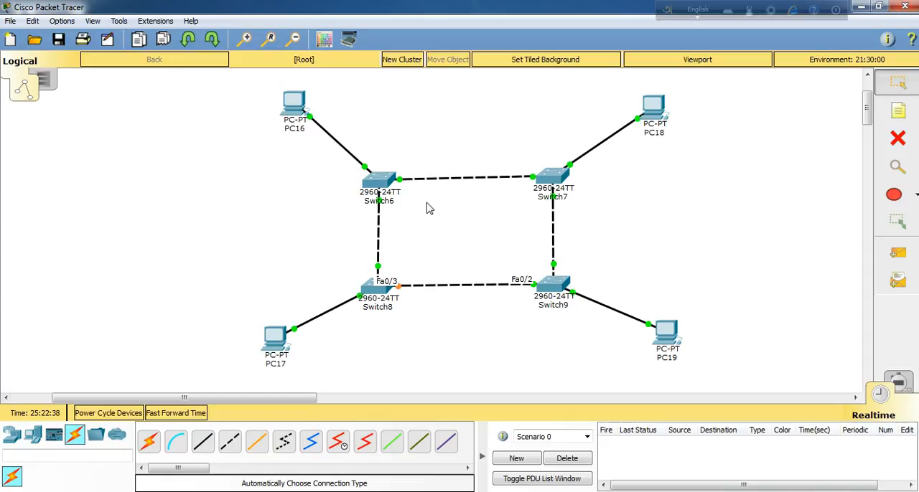
Step: Give PC16 the static IP address 192.168.0.1 with subnet mask 255.255.255.0
left_click(294, 106)
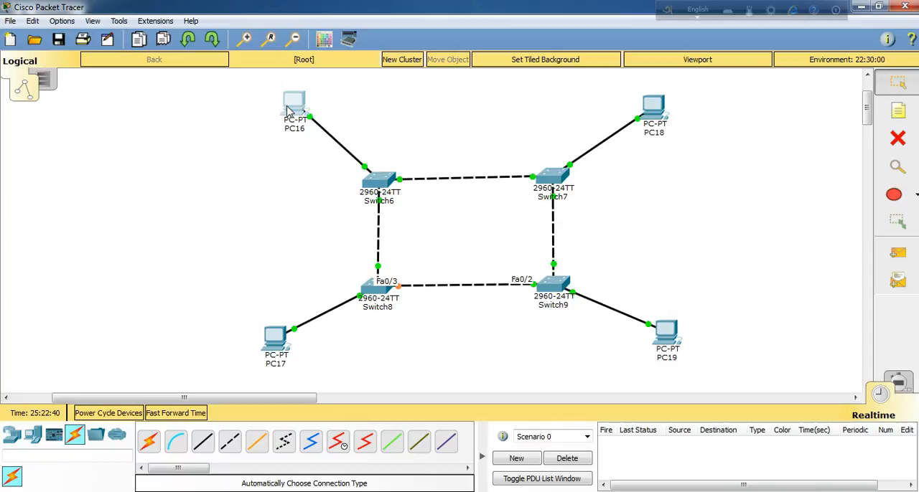
left_click(286, 123)
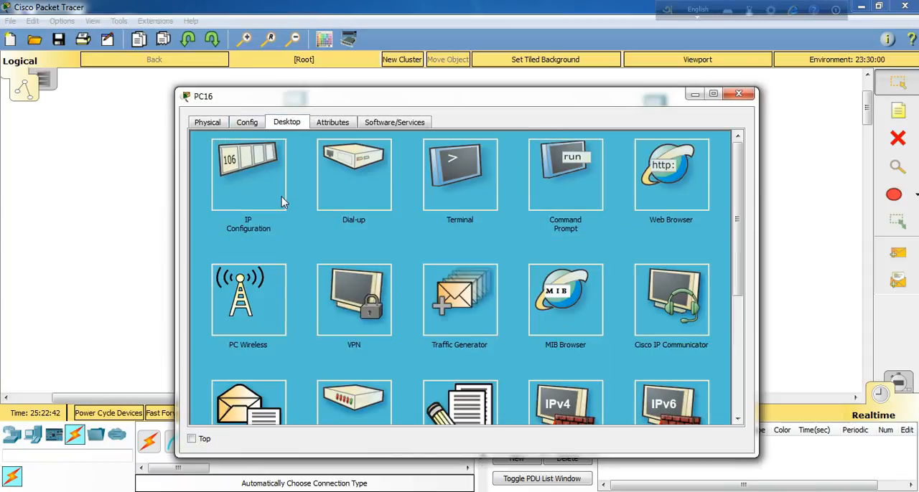
left_click(264, 199)
left_click(425, 199)
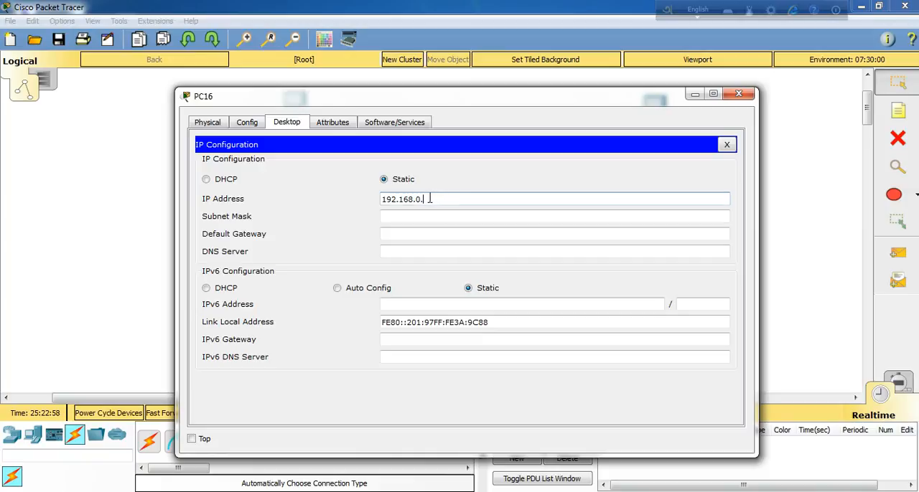
left_click_drag(429, 199, 354, 196)
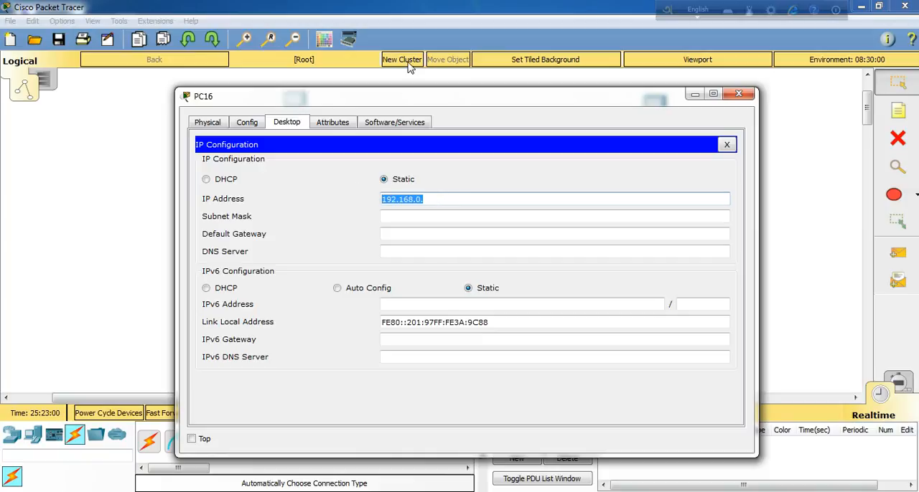
left_click(433, 199)
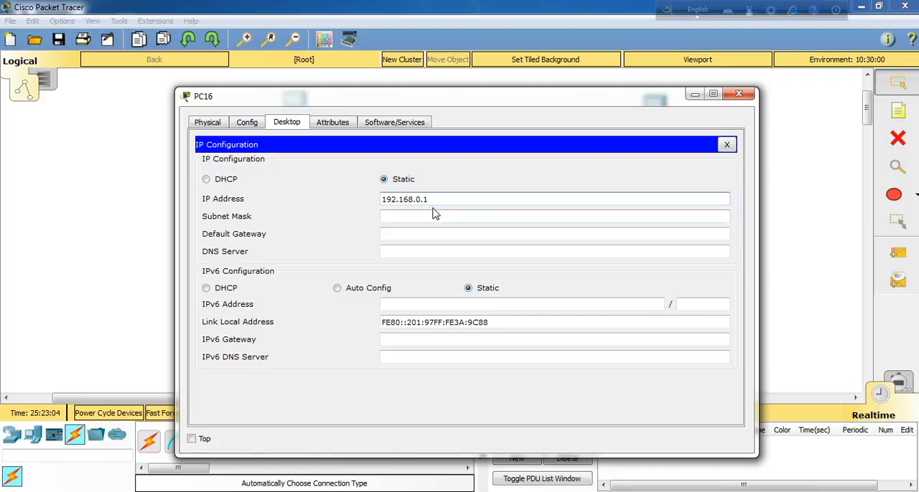
left_click(433, 214)
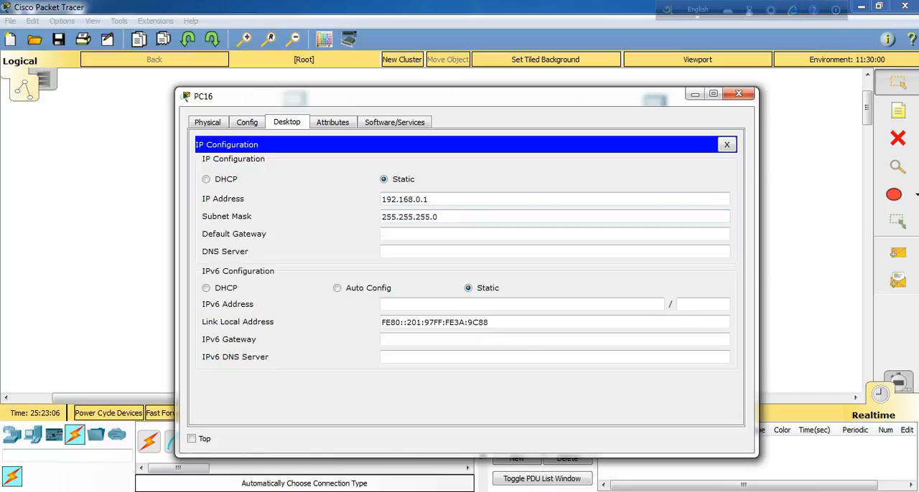
Step: Give PC18 the static IP address 192.168.0.2 with subnet mask 255.255.255.0
left_click(739, 93)
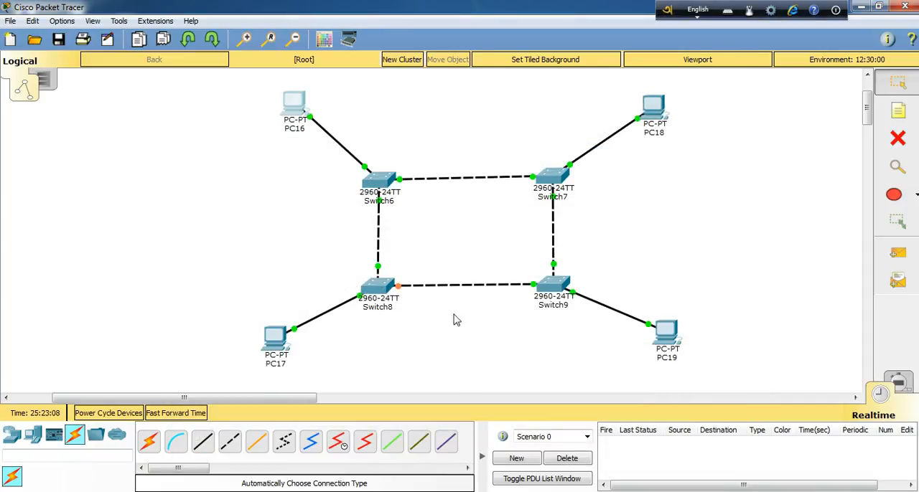
left_click(650, 111)
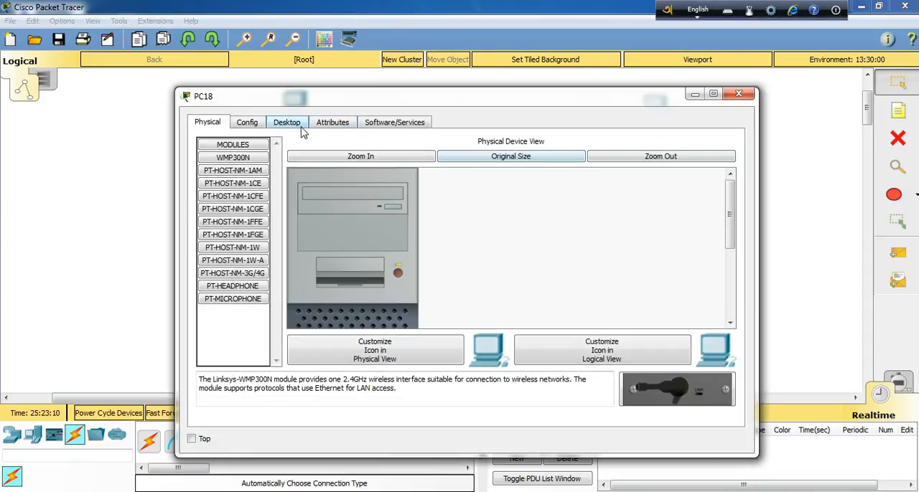
left_click(291, 123)
left_click(286, 188)
left_click(402, 201)
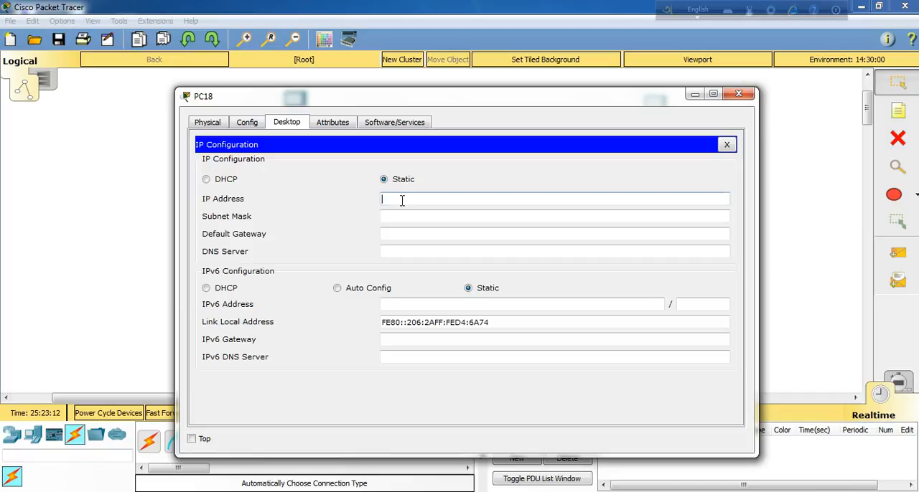
type("192.168.0.2")
left_click(470, 219)
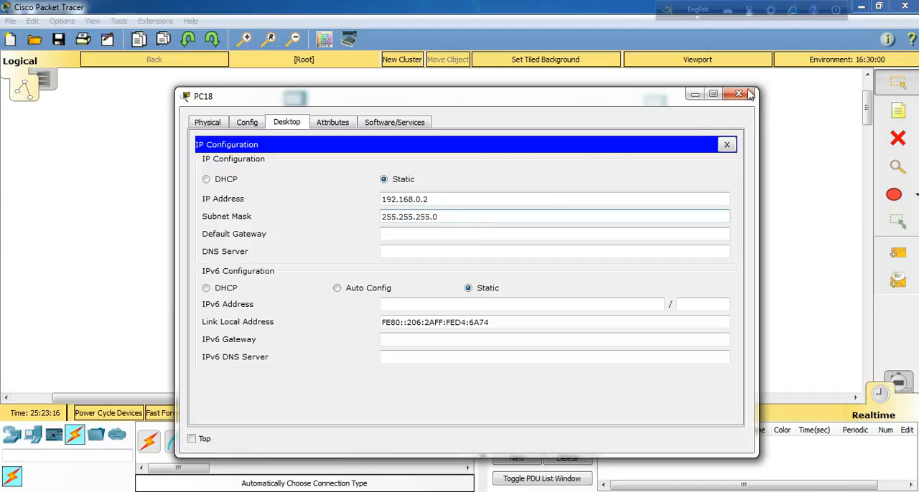
left_click(749, 94)
Step: Give PC17 the static IP address 192.168.0.3 with subnet mask 255.255.255.0
left_click(275, 333)
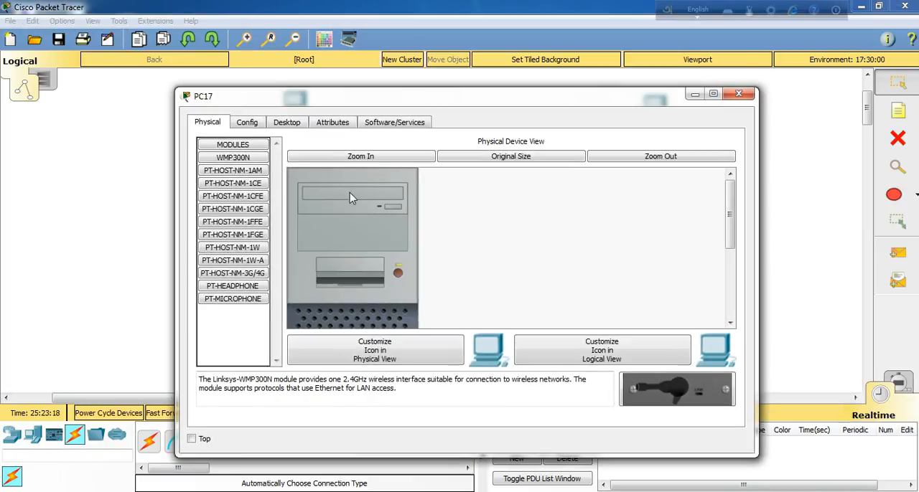
left_click(287, 122)
left_click(265, 190)
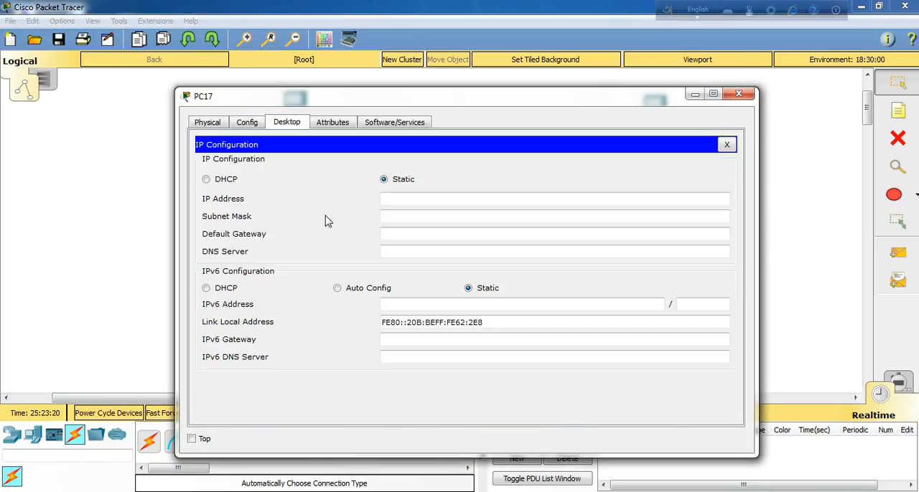
left_click(402, 199)
type("192.168.0.3")
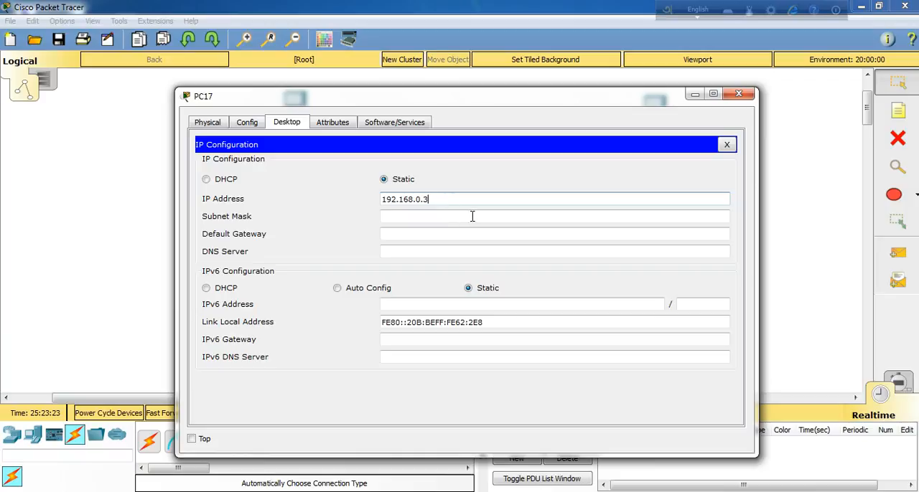
left_click(472, 216)
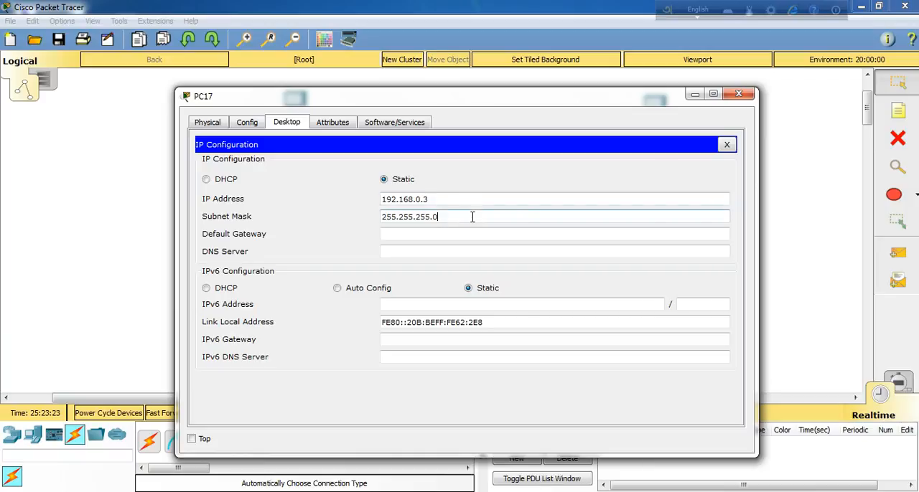
left_click(738, 94)
Step: Give PC19 the static IP address 192.168.0.4 with subnet mask 255.255.255.0
left_click(654, 337)
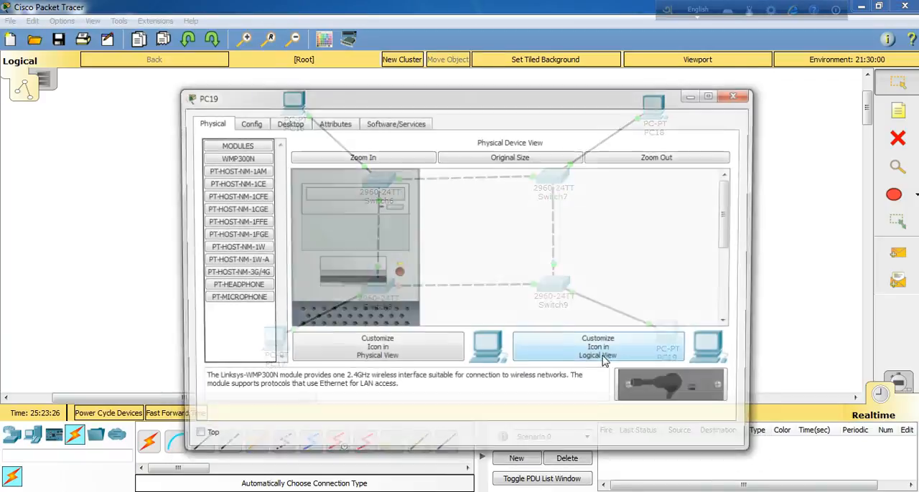
left_click(289, 124)
left_click(240, 195)
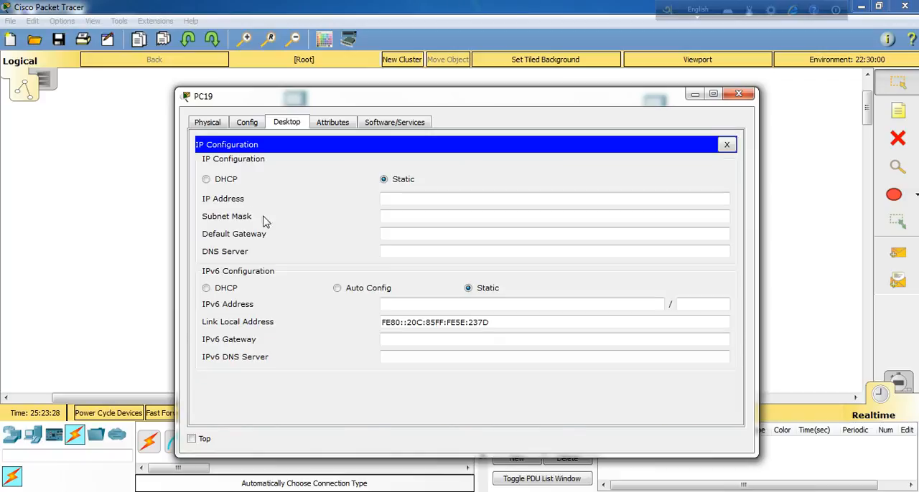
type("192.168.0.4")
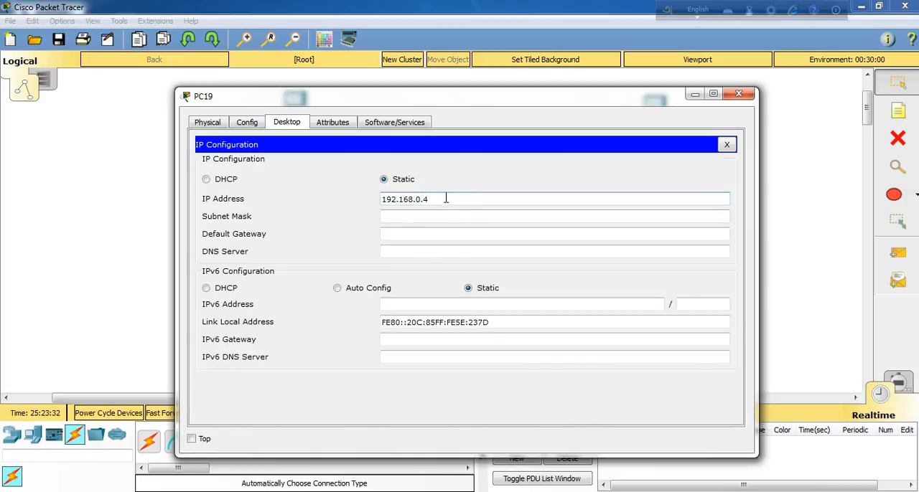
left_click(453, 219)
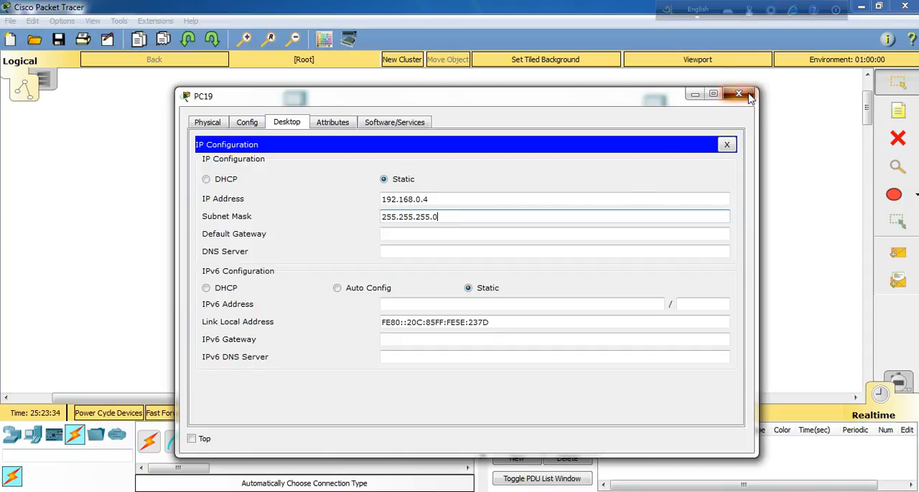
left_click(750, 97)
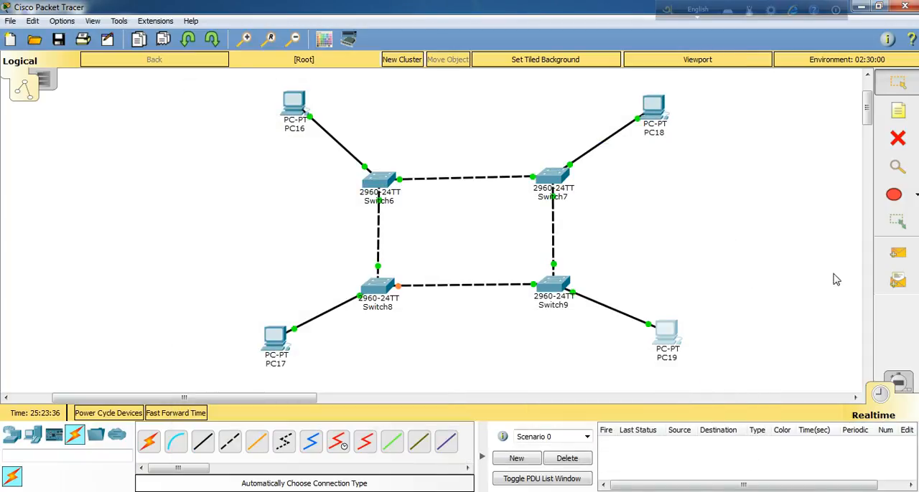
Step: Test connectivity by sending a simple PDU from PC16 to PC17 and another from PC18 to PC19
left_click(897, 254)
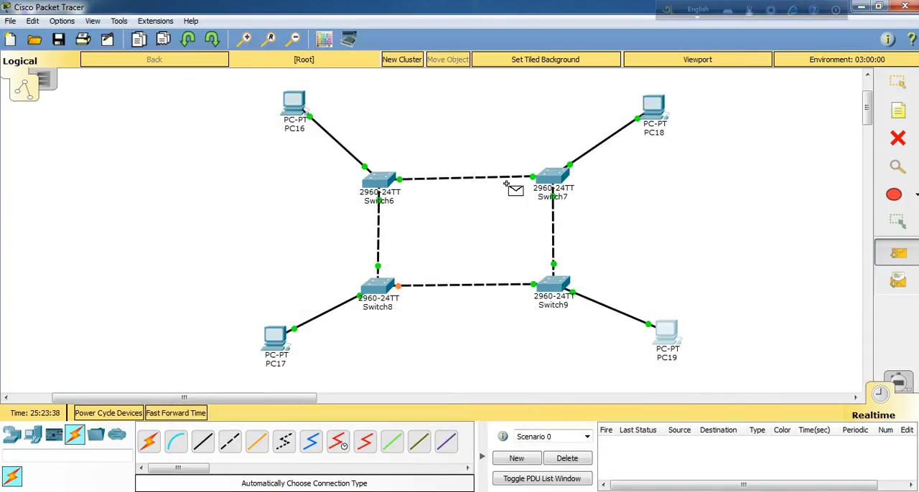
left_click(298, 110)
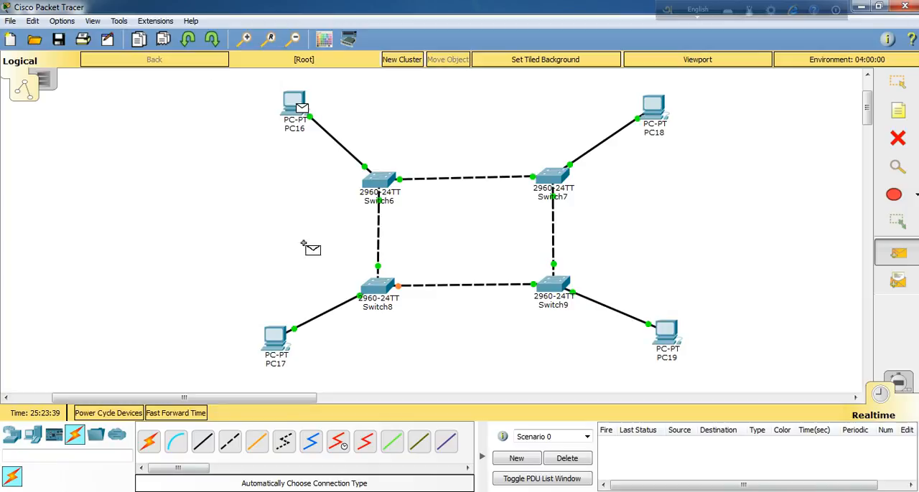
left_click(276, 343)
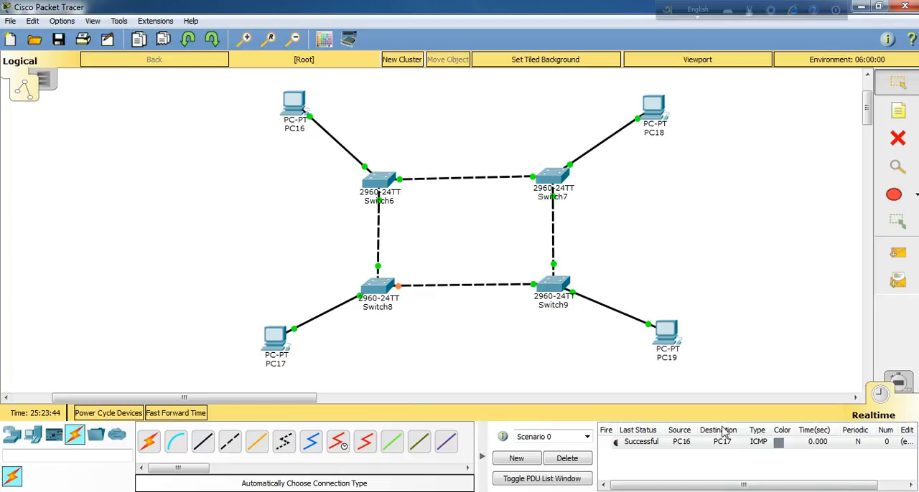
left_click(775, 444)
left_click(897, 253)
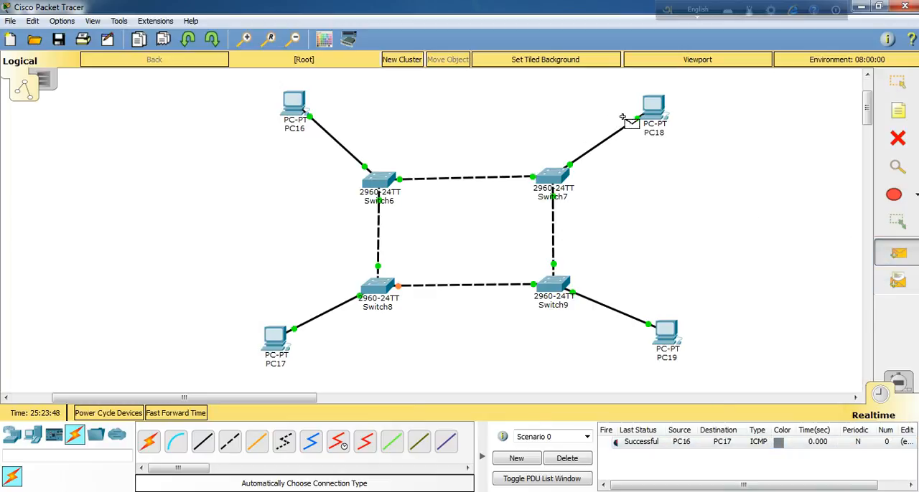
left_click(652, 110)
left_click(667, 337)
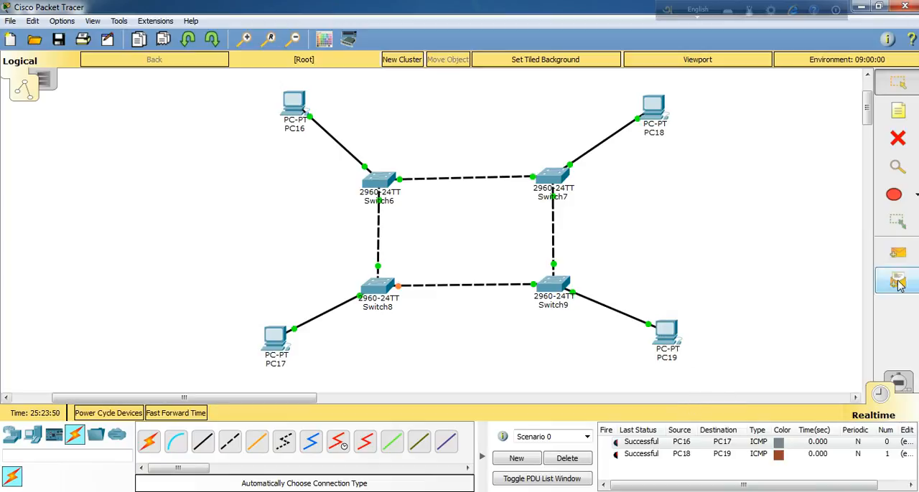
Step: Send a simple PDU from PC16 to PC18 and another from PC17 to PC19
left_click(910, 257)
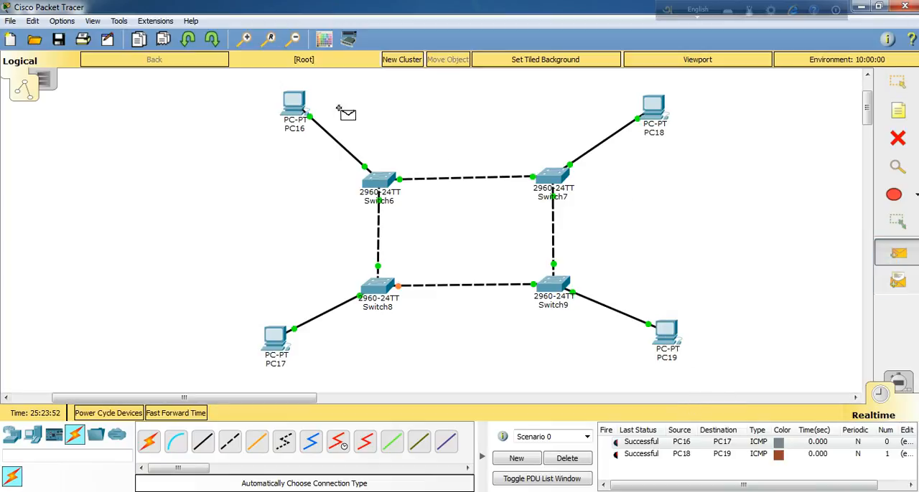
left_click(295, 104)
left_click(653, 109)
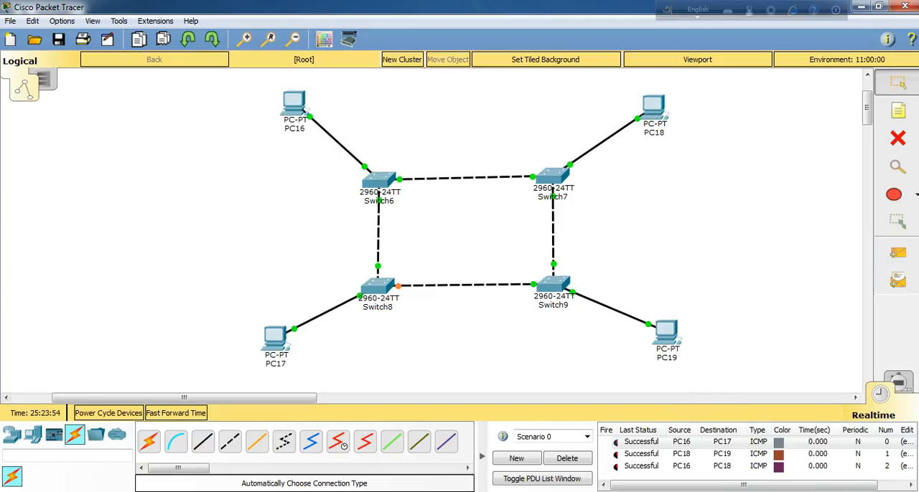
left_click(897, 253)
left_click(273, 334)
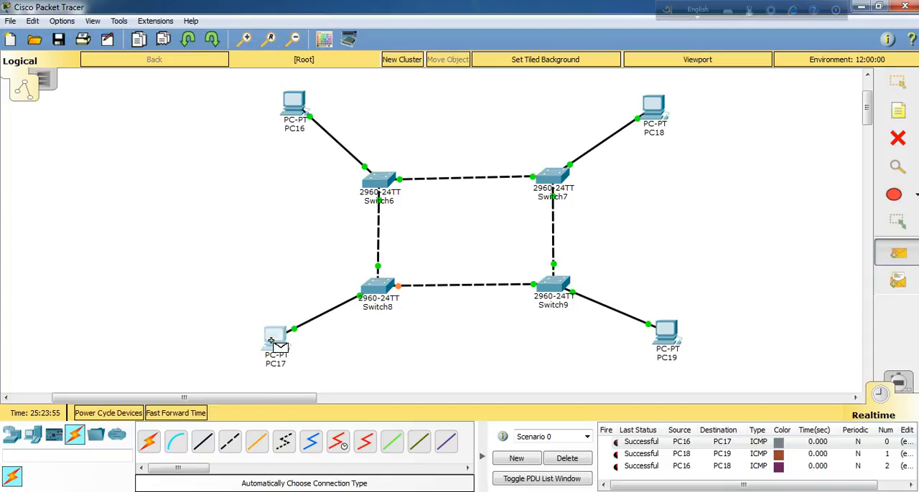
left_click(651, 335)
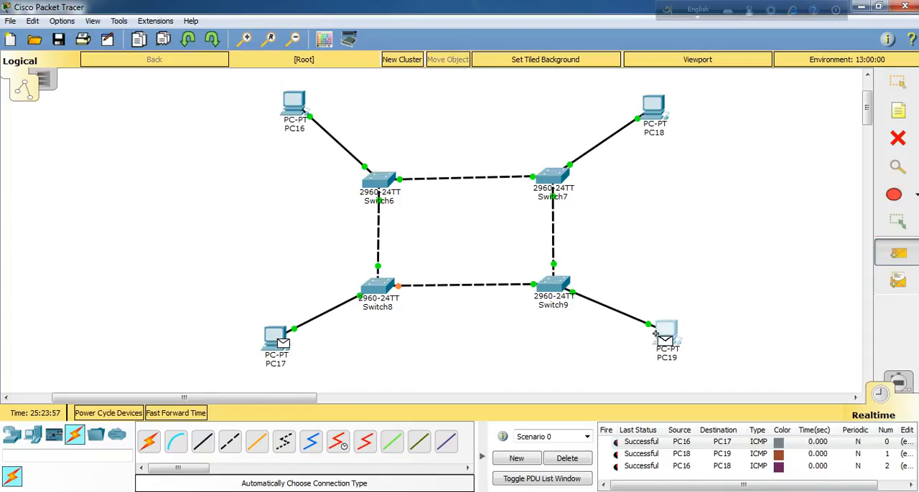